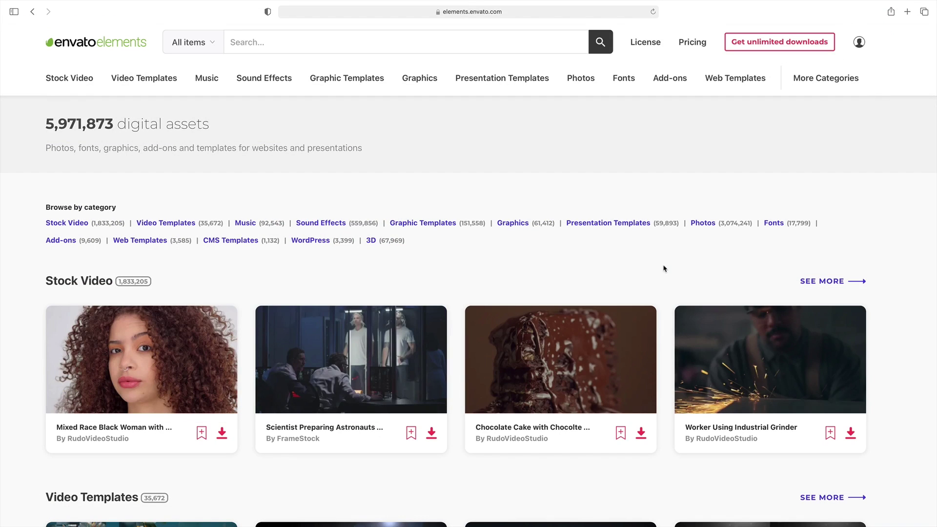
# - Scroll down through the Envato Elements pages toward the Maps Infographic PowerPoint Template
pyautogui.scroll(-15, 664, 268)
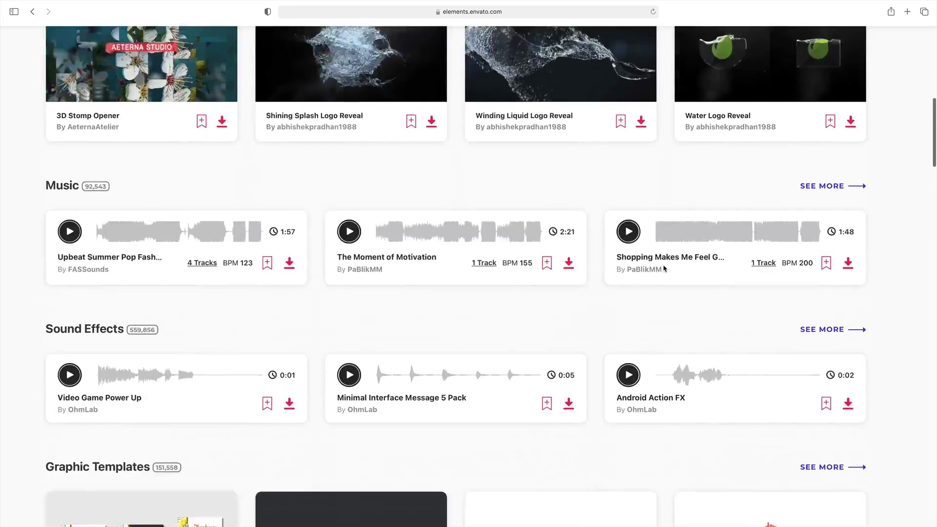
pyautogui.scroll(-15, 664, 268)
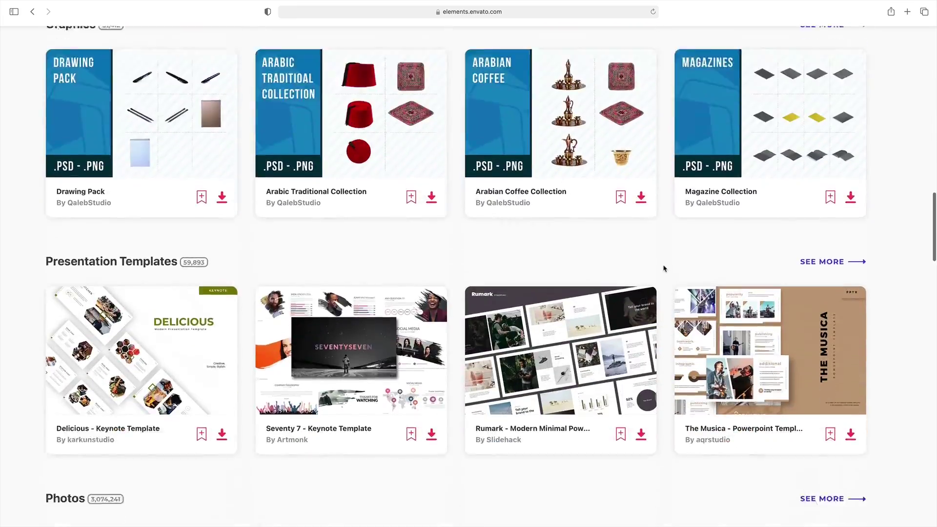
pyautogui.scroll(-15, 664, 268)
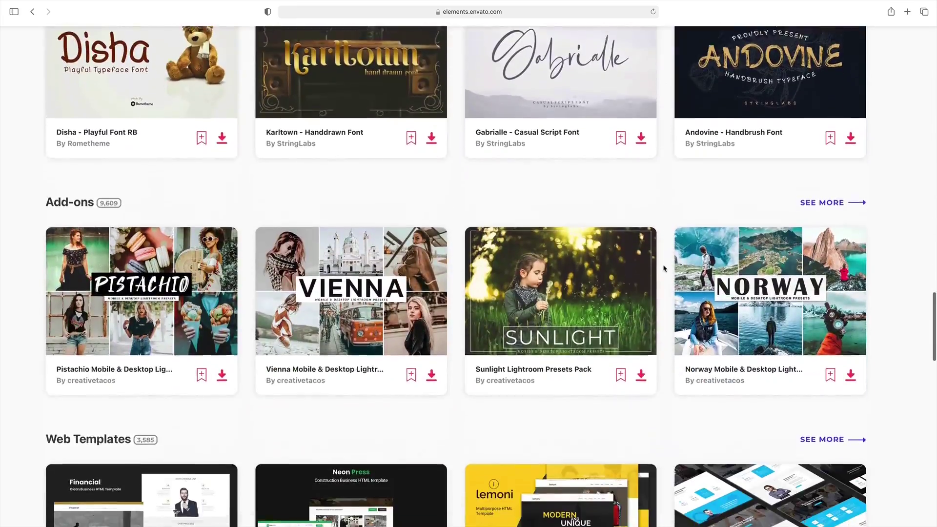
pyautogui.scroll(-8, 664, 268)
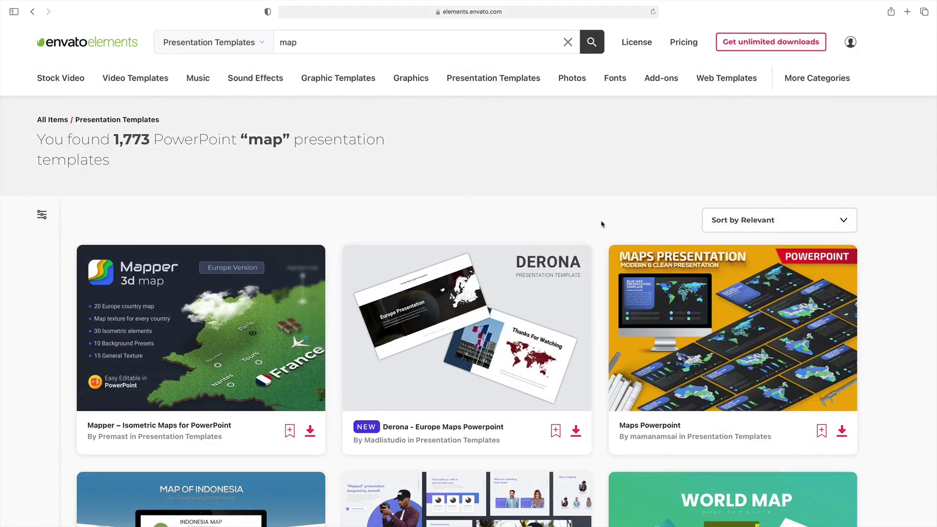
pyautogui.scroll(-10, 601, 225)
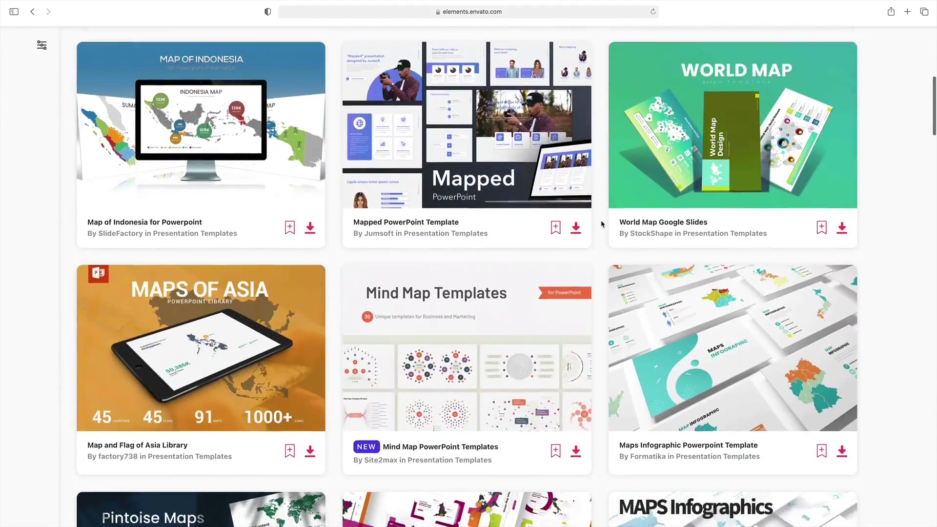
pyautogui.scroll(-7, 601, 224)
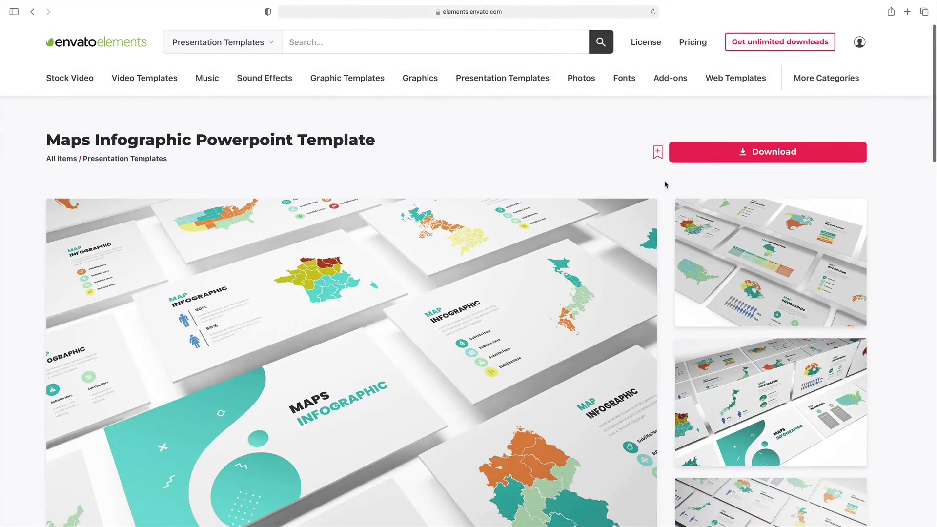
pyautogui.scroll(-3, 665, 185)
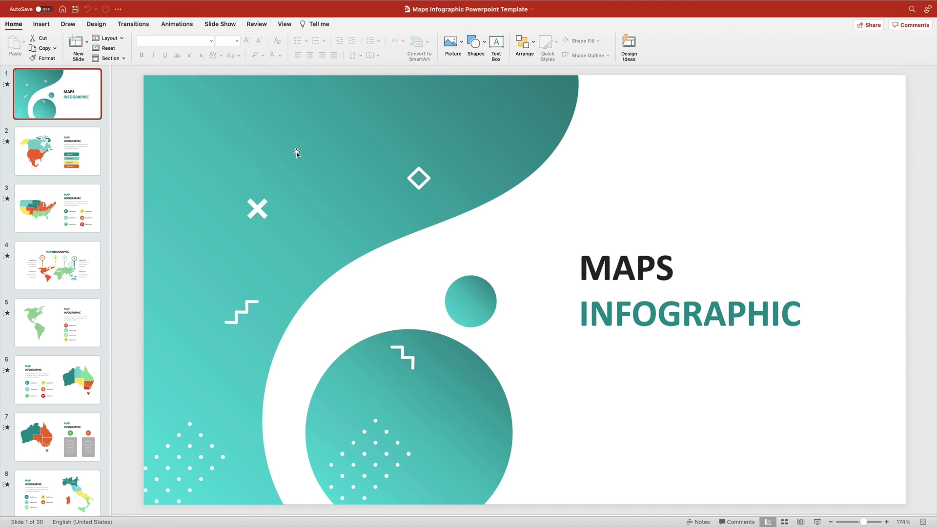
# - Step through slides 2 and 3, then on to slide 6, the Australia map
pyautogui.click(67, 157)
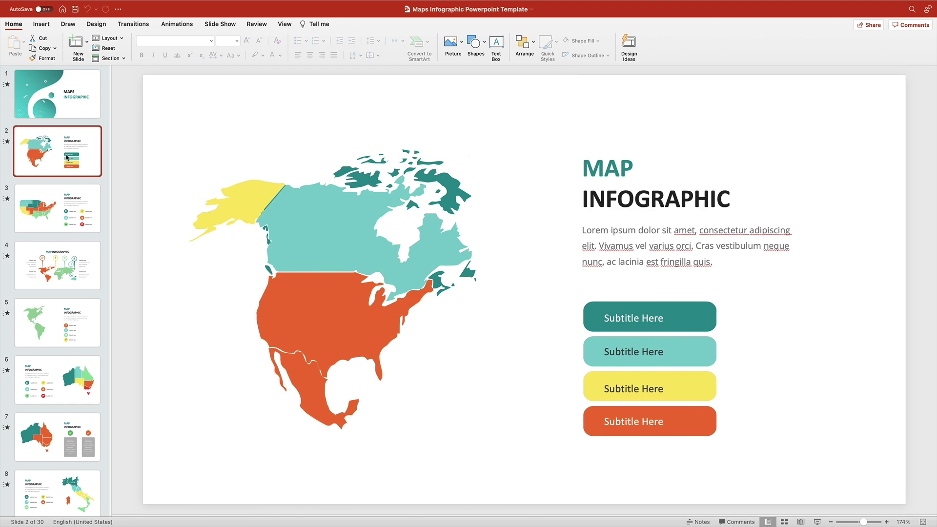
pyautogui.click(60, 202)
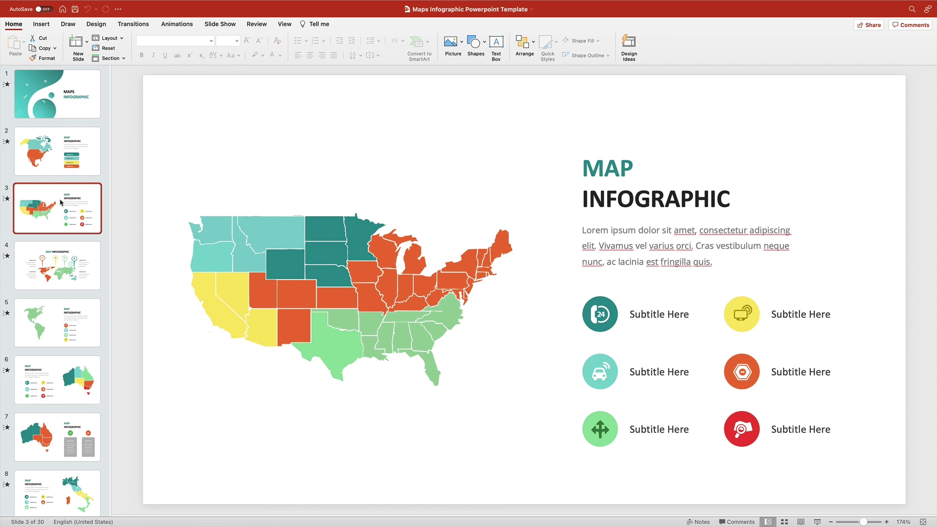
pyautogui.press('Down')
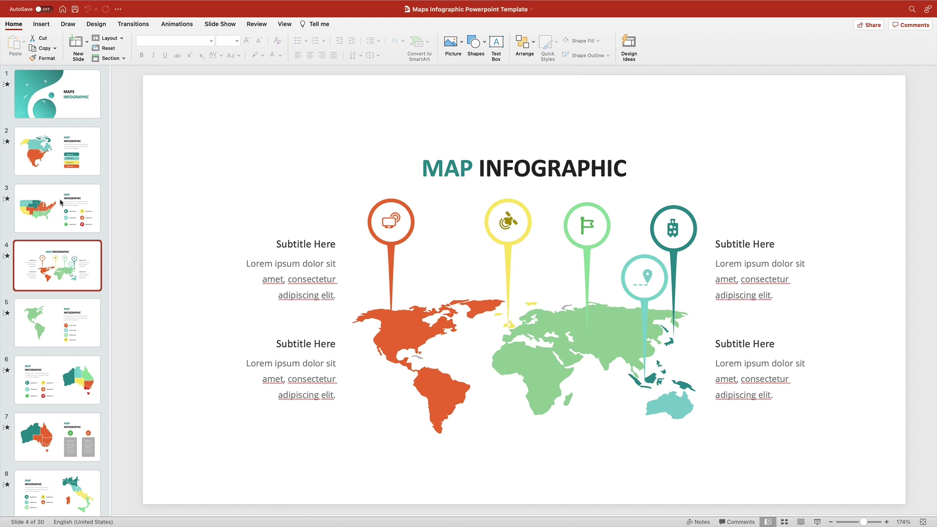
pyautogui.press('Down')
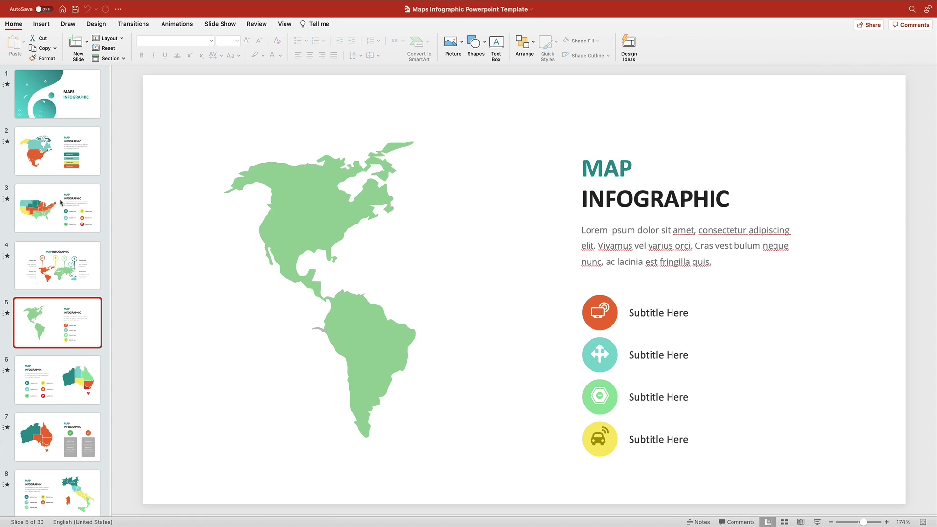
pyautogui.press('Down')
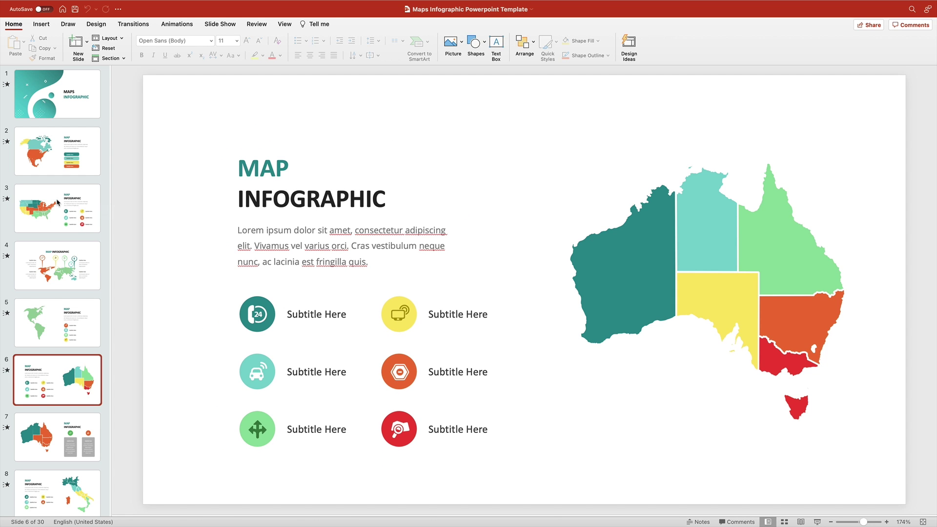
# - Replace the description with 'Explore our 55 Australian locations and learn more about our operations today!' in bold 12 pt
pyautogui.tripleClick(293, 240)
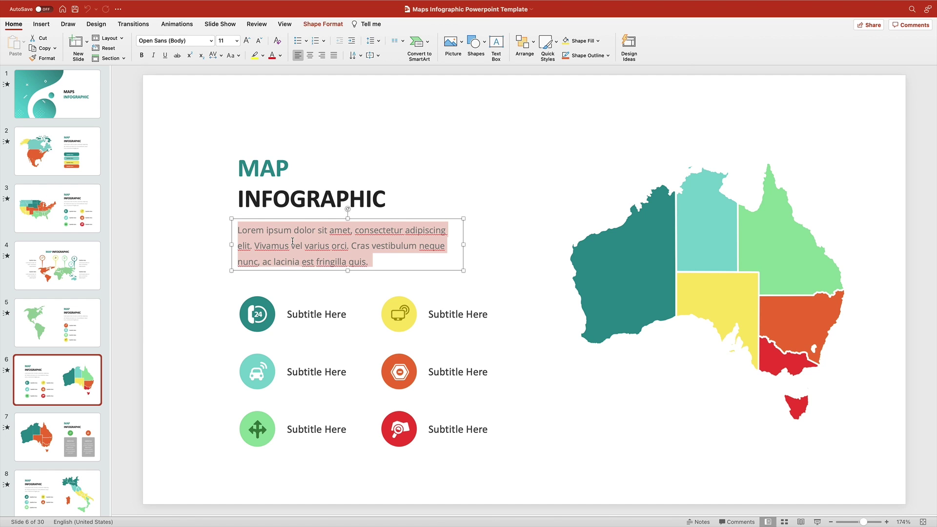
pyautogui.write('Explore')
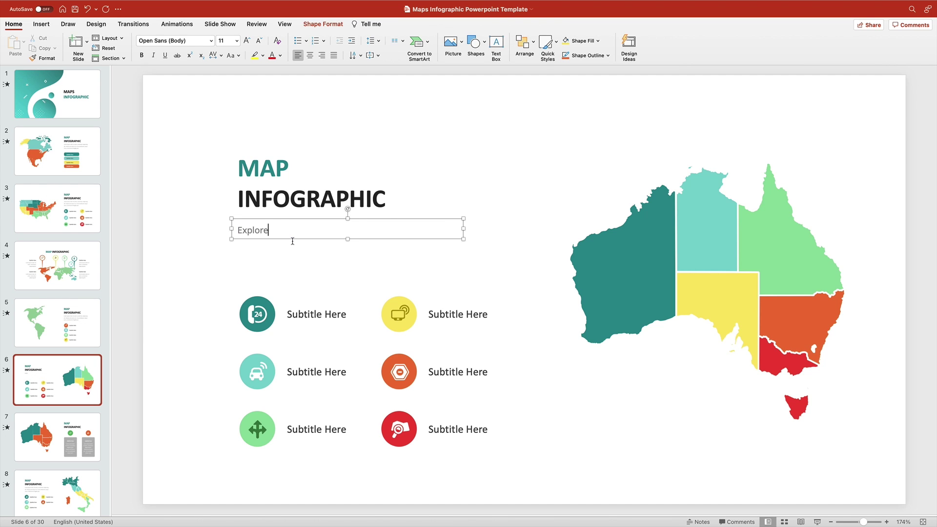
pyautogui.write(' our 55 Australian locations and learn mor')
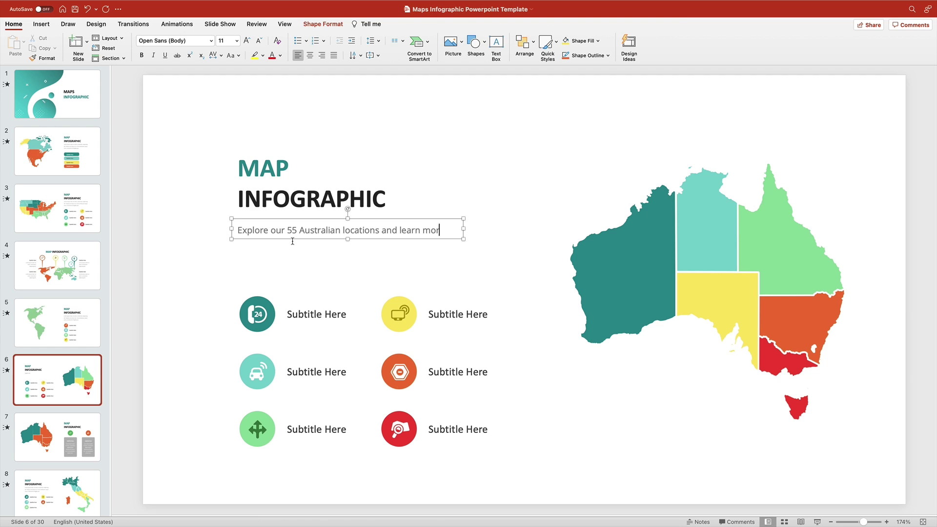
pyautogui.write('e about our operations today')
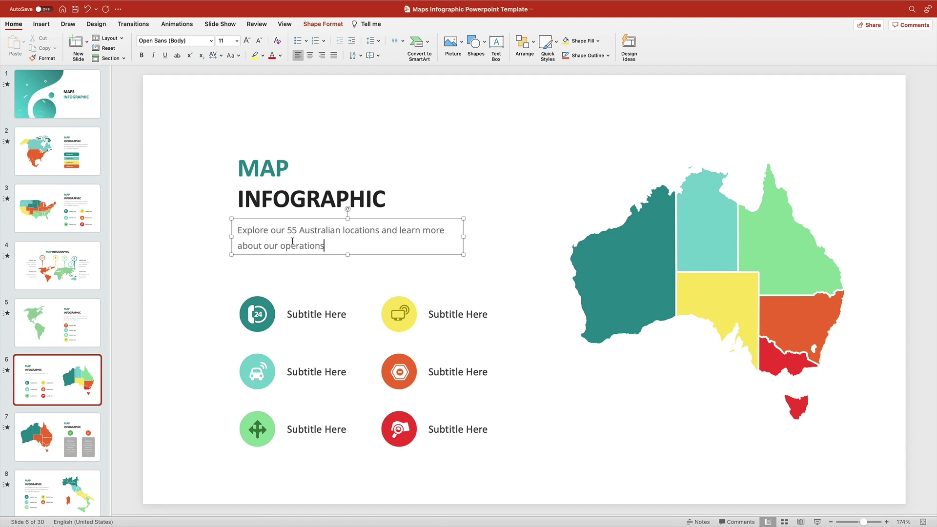
pyautogui.write('!')
pyautogui.press('super+a')
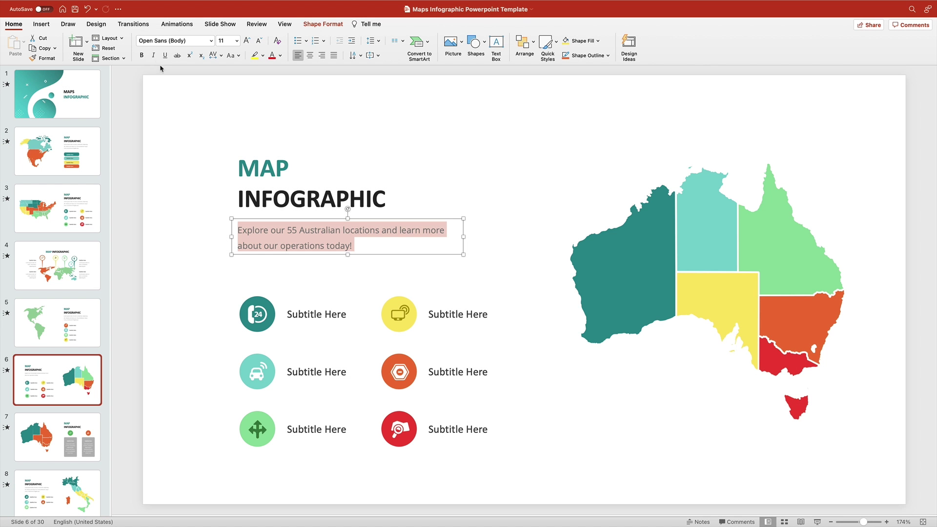
pyautogui.click(143, 55)
pyautogui.click(237, 41)
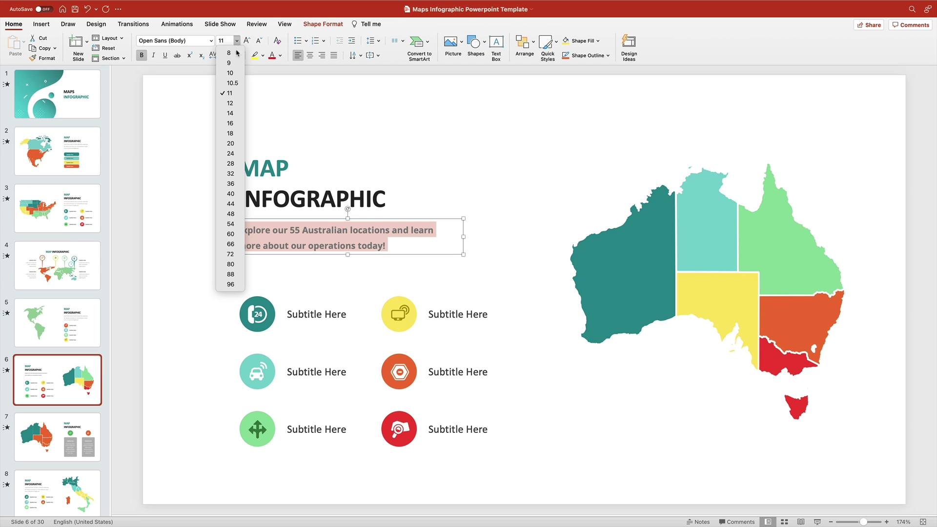
pyautogui.click(230, 103)
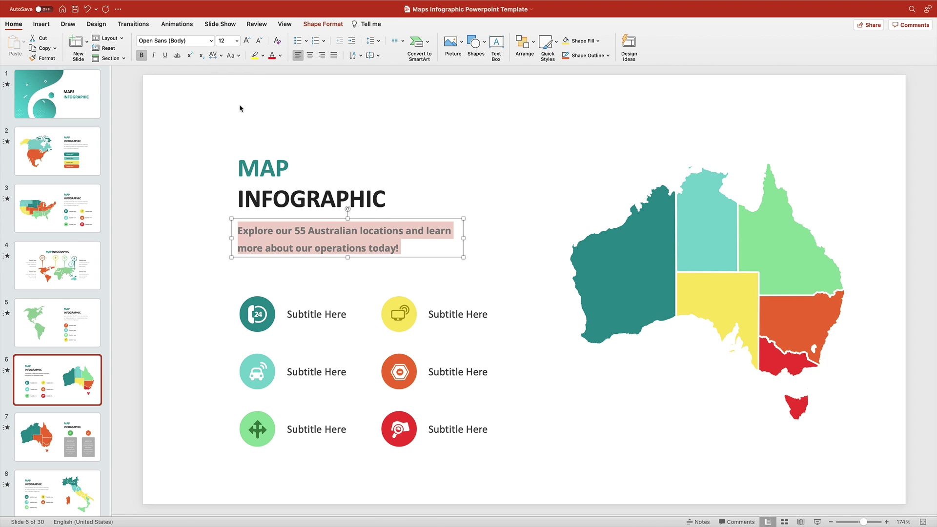
pyautogui.click(240, 107)
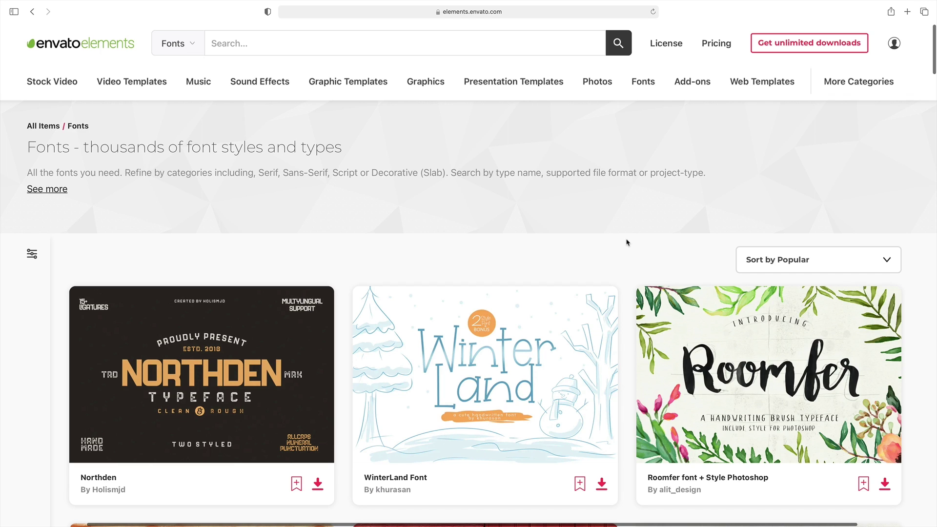
pyautogui.scroll(-10, 627, 243)
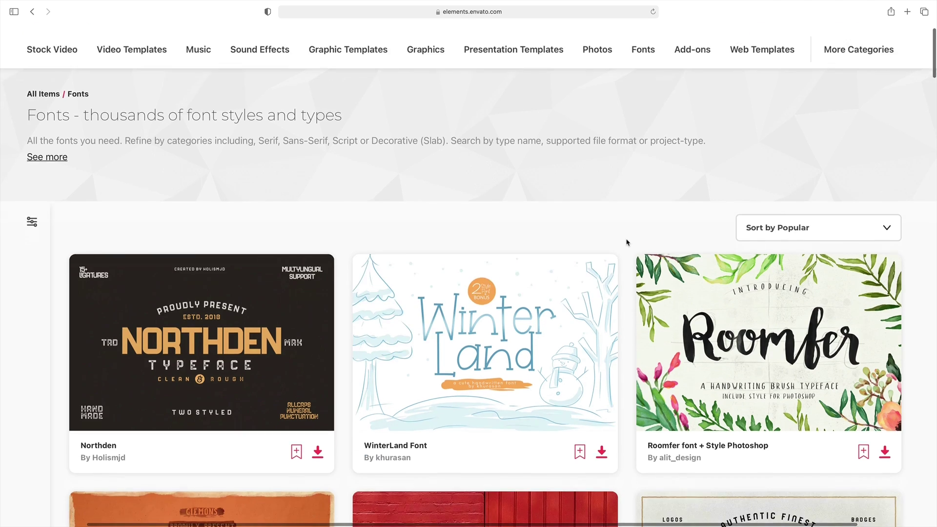
pyautogui.scroll(-9, 627, 243)
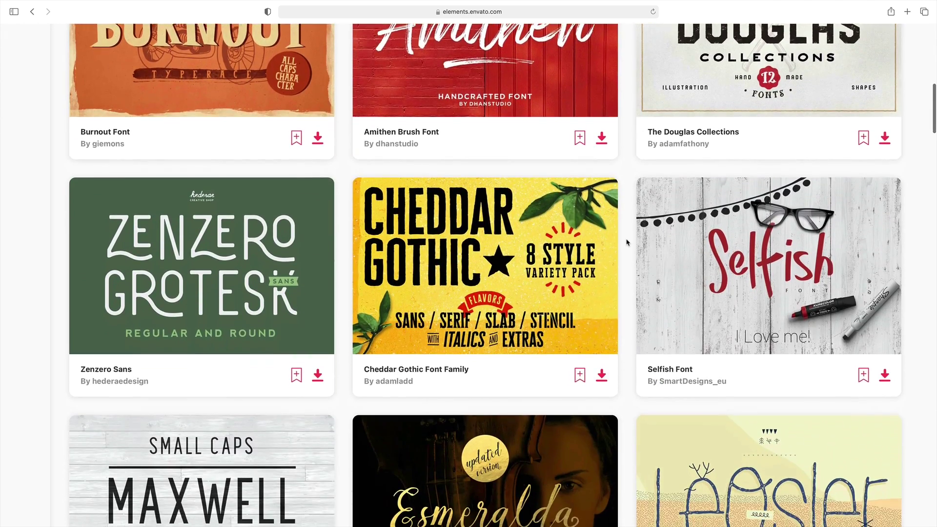
pyautogui.scroll(-7, 627, 242)
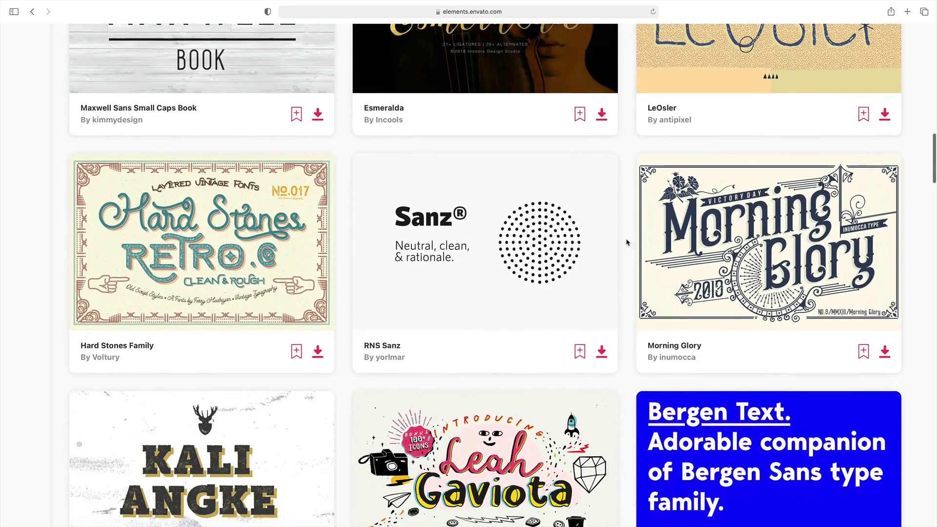
pyautogui.scroll(-10, 627, 242)
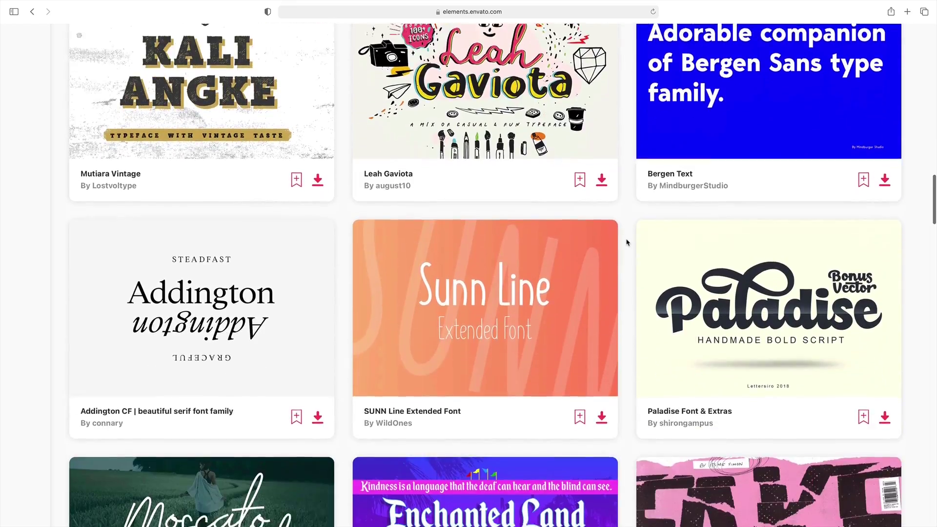
pyautogui.scroll(-9, 627, 243)
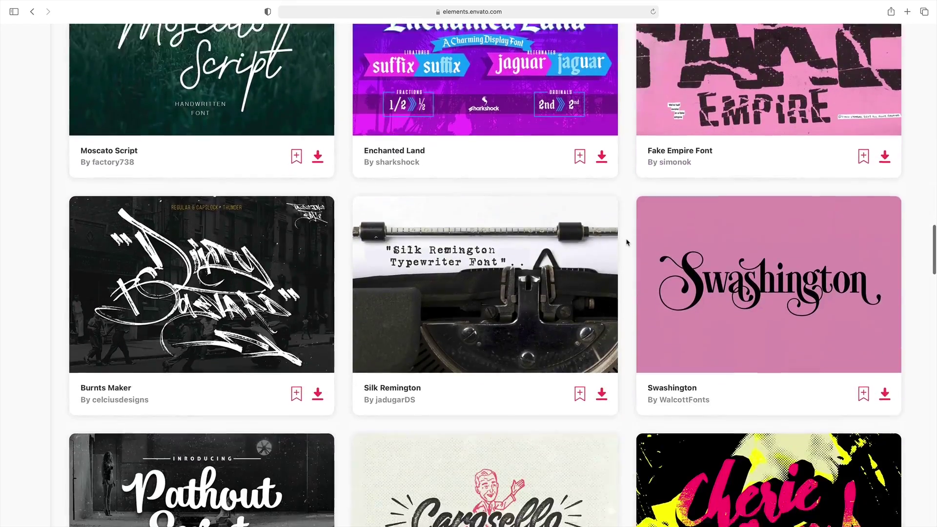
pyautogui.scroll(-1, 626, 243)
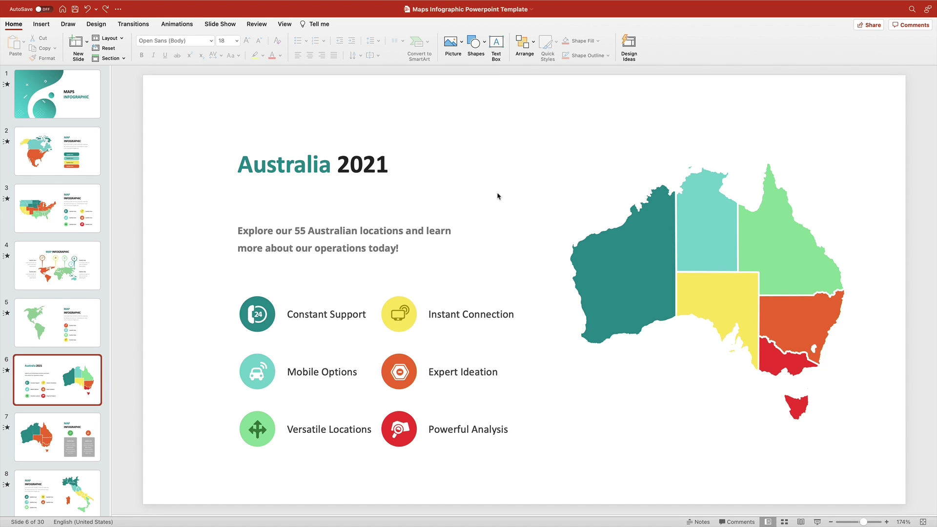
# - Select the orange New South Wales shape inside the Australia map group and show Shape Format
pyautogui.click(775, 320)
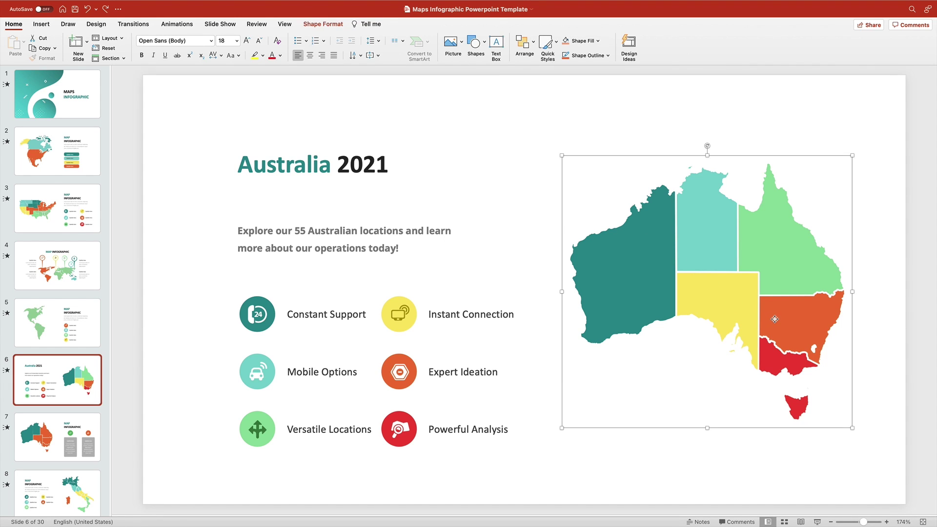
pyautogui.click(775, 320)
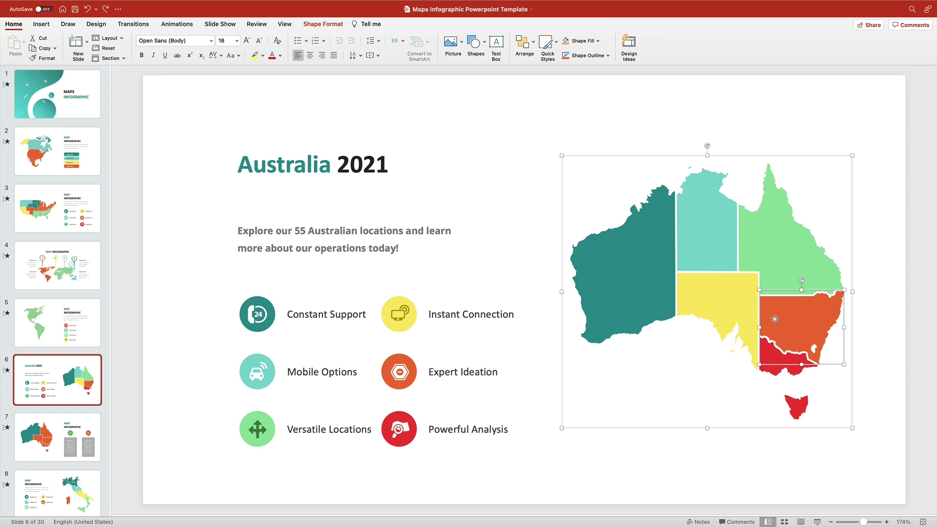
pyautogui.click(325, 27)
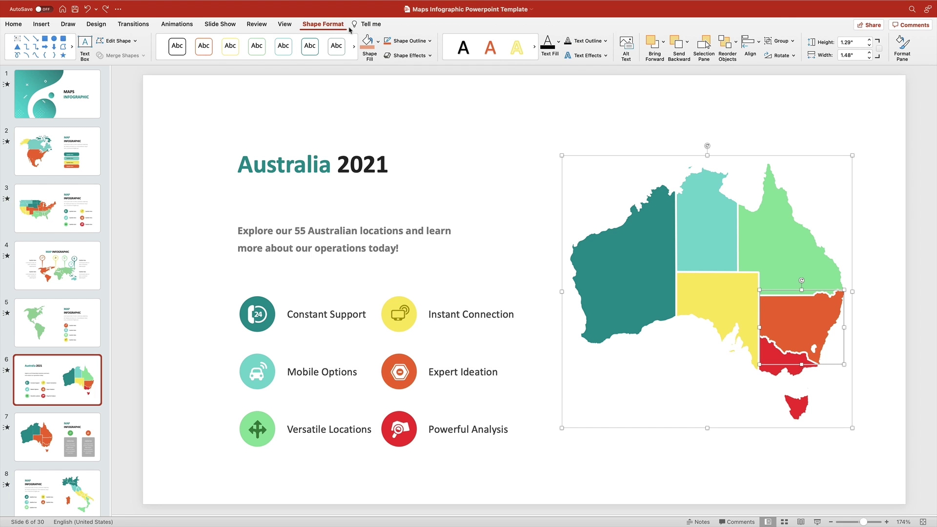
# - Fill the New South Wales shape with the light blue Standard Color
pyautogui.click(379, 43)
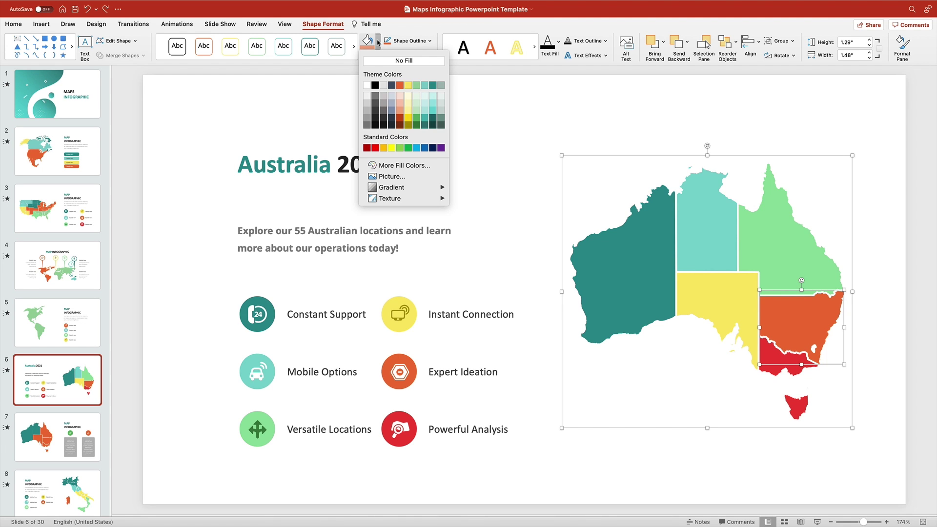
pyautogui.moveTo(387, 192)
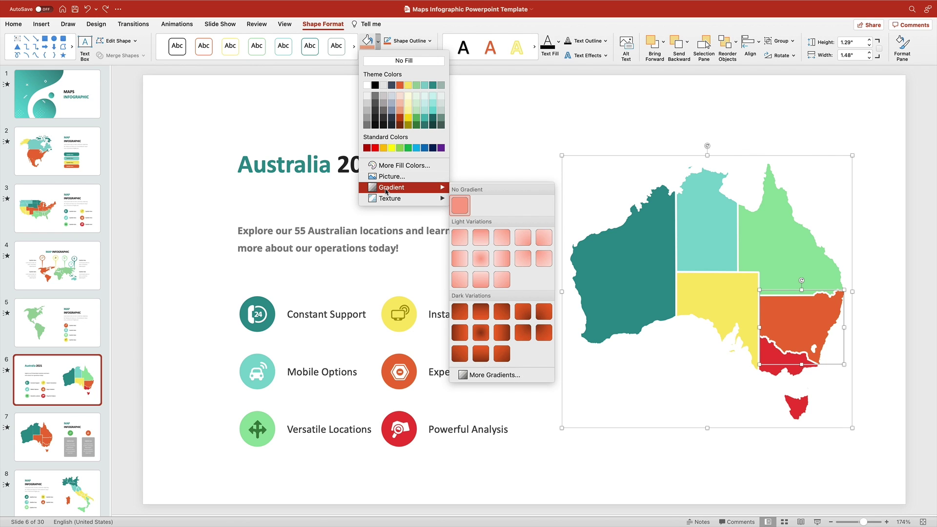
pyautogui.click(416, 148)
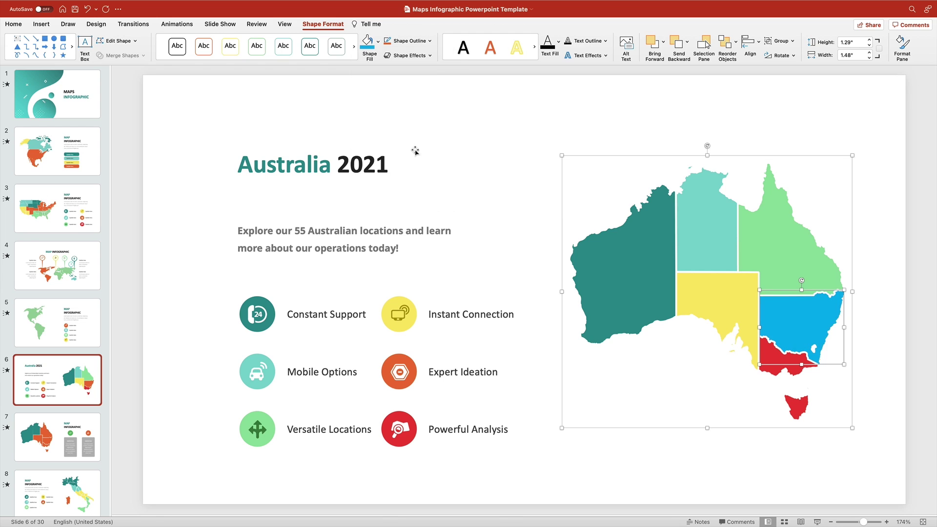
# - Deselect the map by clicking an empty area of the slide
pyautogui.click(463, 106)
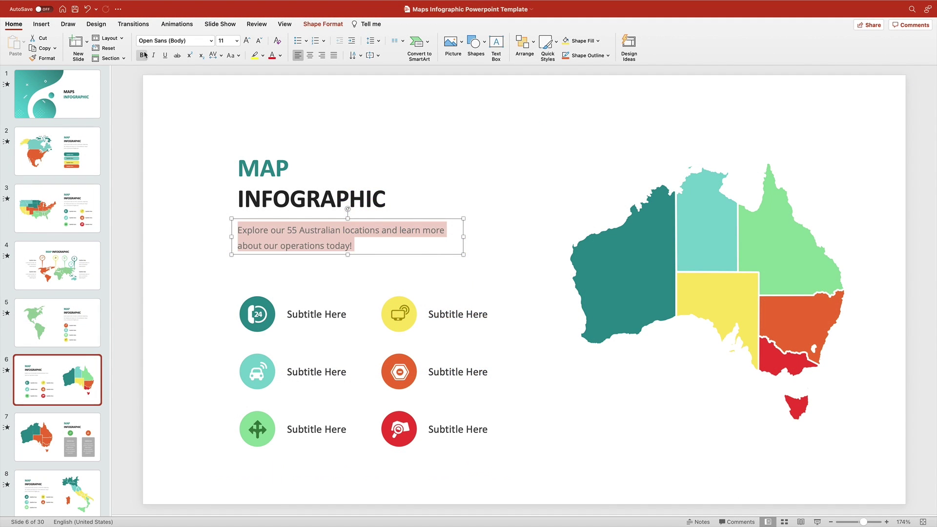
# - Bold the selected description text and set its font size to 12 pt
pyautogui.click(143, 54)
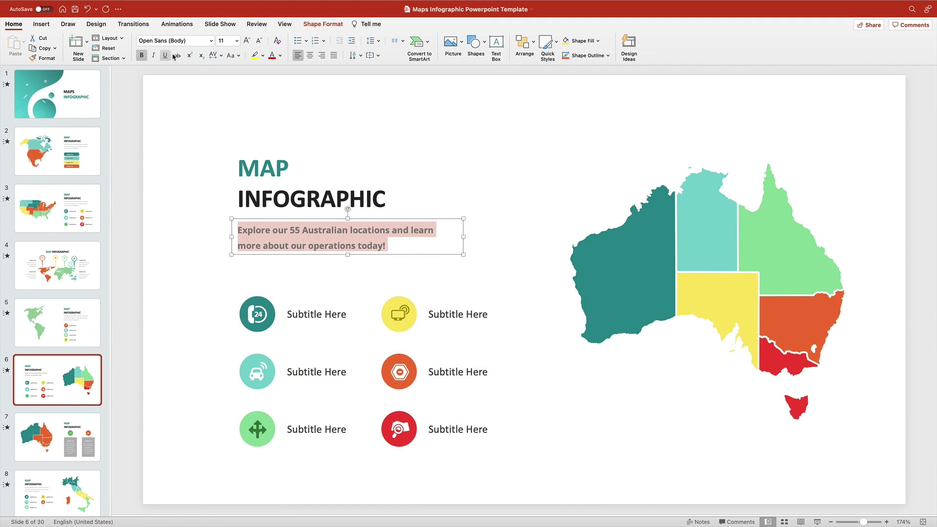
pyautogui.click(237, 42)
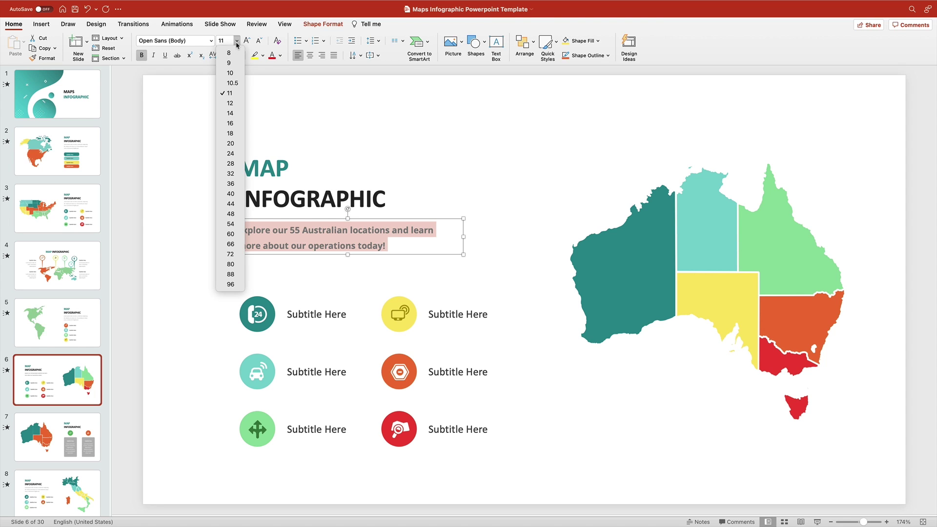
pyautogui.click(239, 103)
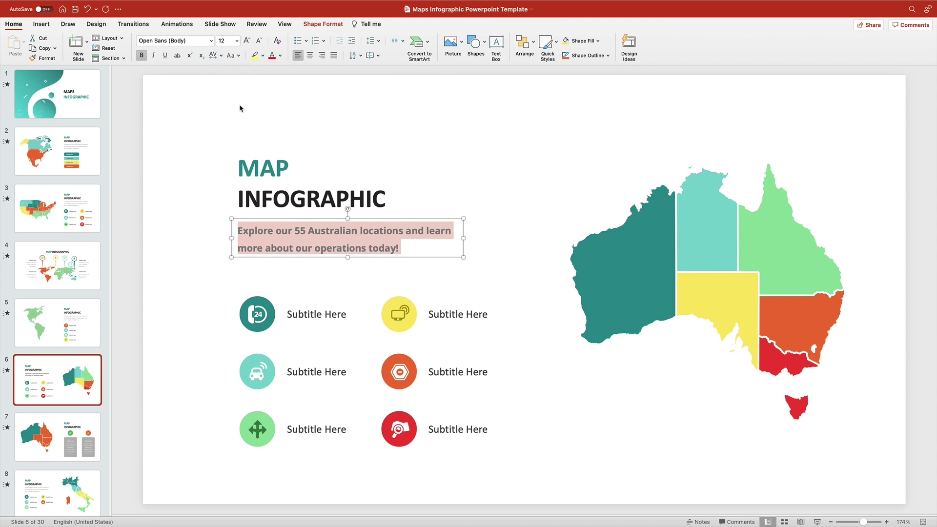
pyautogui.click(240, 108)
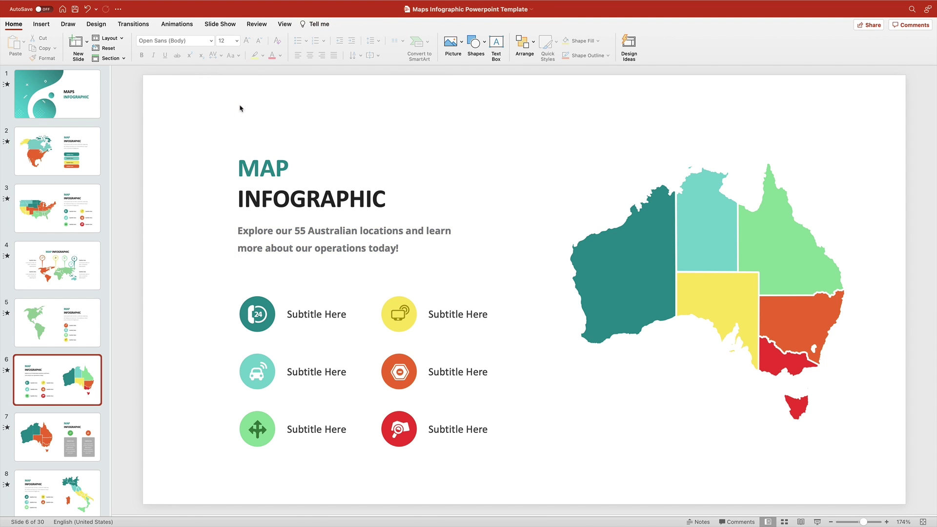